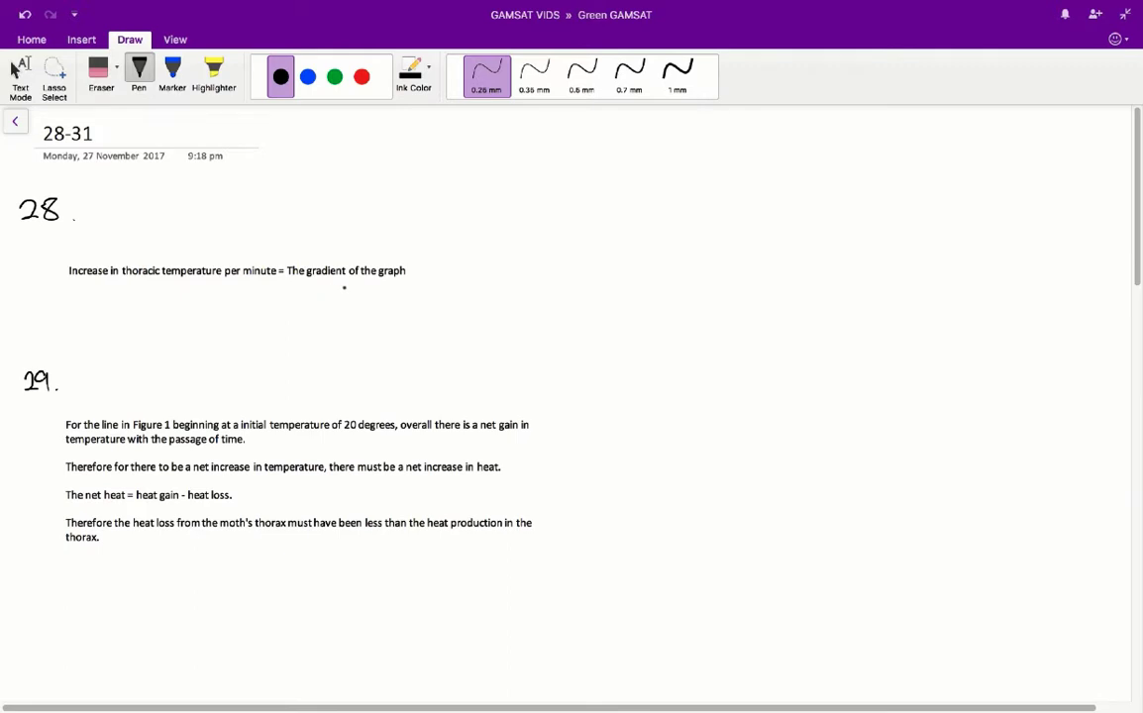
Handwrite 'Steepness' after the slash, then start writing D below as the question 28 answer.
mouse_move(443, 235)
mouse_down()
mouse_move(420, 264)
mouse_move(484, 233)
mouse_move(478, 243)
mouse_up()
drag(485, 238, 505, 242)
mouse_move(515, 234)
mouse_down()
mouse_move(516, 270)
mouse_move(526, 241)
mouse_move(559, 243)
mouse_up()
drag(567, 236, 570, 247)
drag(581, 234, 581, 254)
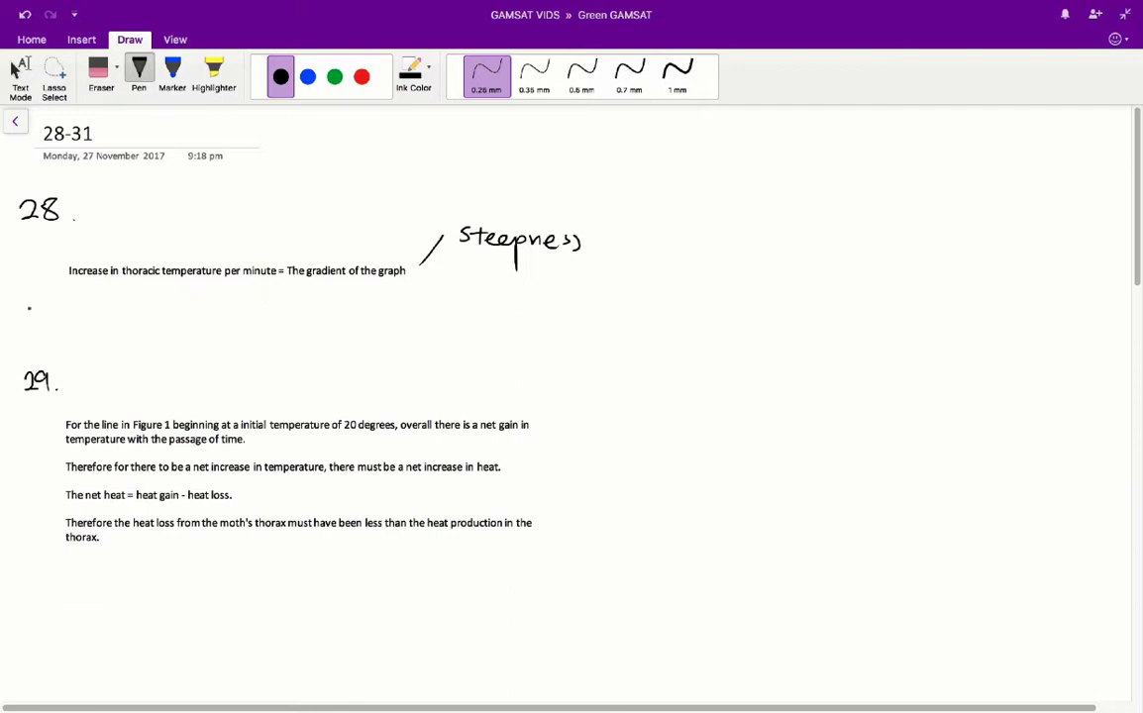
drag(41, 294, 43, 315)
Handwrite B below the question 29 paragraph as its answer.
drag(39, 581, 39, 606)
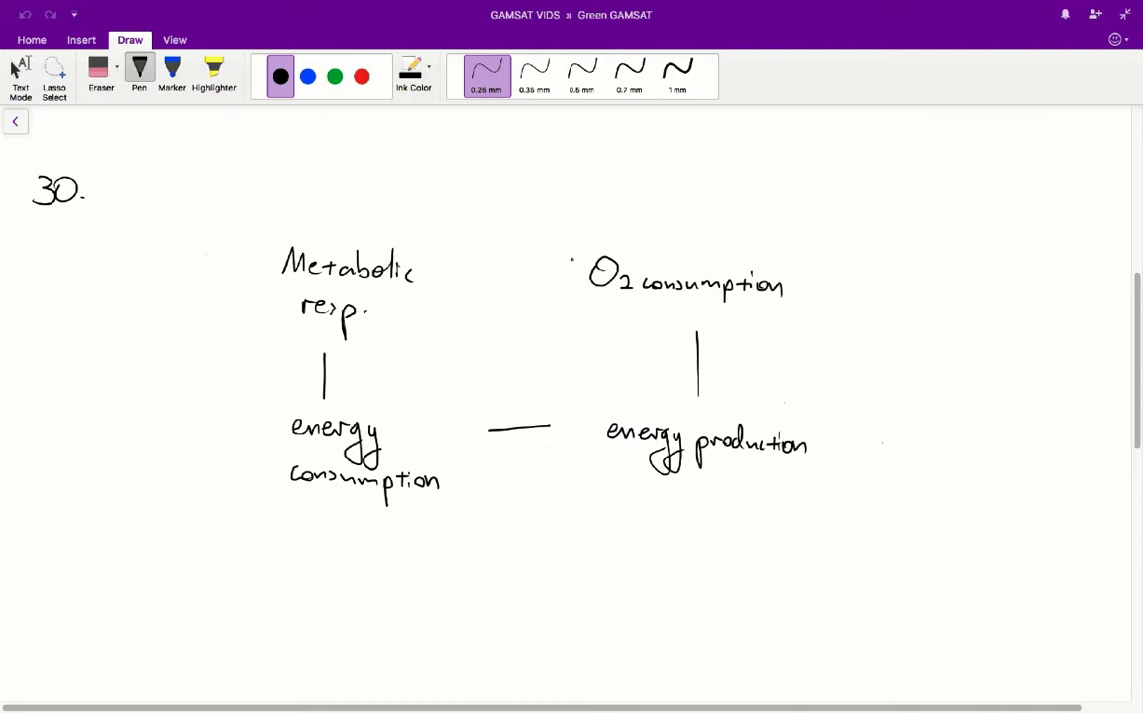
Draw down arrows beside O2 consumption, energy production, energy consumption and Metabolic resp.
mouse_move(566, 259)
mouse_down()
mouse_move(566, 301)
mouse_move(573, 289)
mouse_up()
mouse_move(587, 412)
mouse_down()
mouse_move(588, 443)
mouse_move(592, 433)
mouse_up()
mouse_move(229, 416)
mouse_down()
mouse_move(229, 462)
mouse_move(235, 451)
mouse_up()
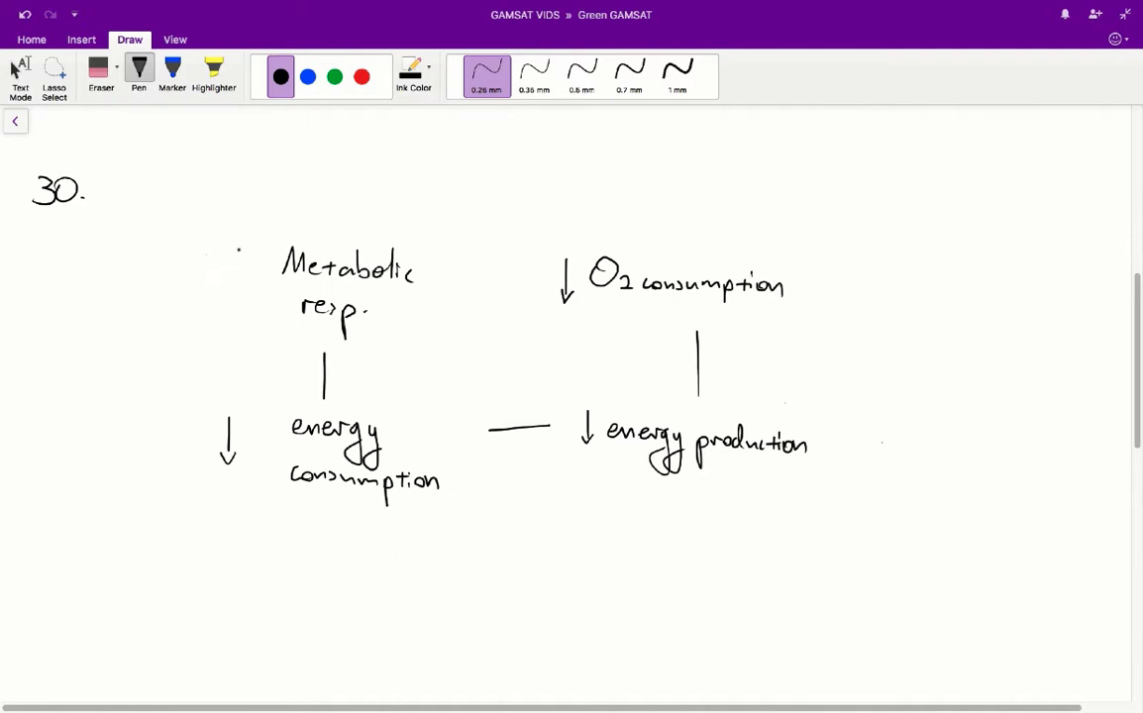
mouse_move(235, 248)
mouse_down()
mouse_move(235, 281)
mouse_move(240, 268)
mouse_up()
click(98, 70)
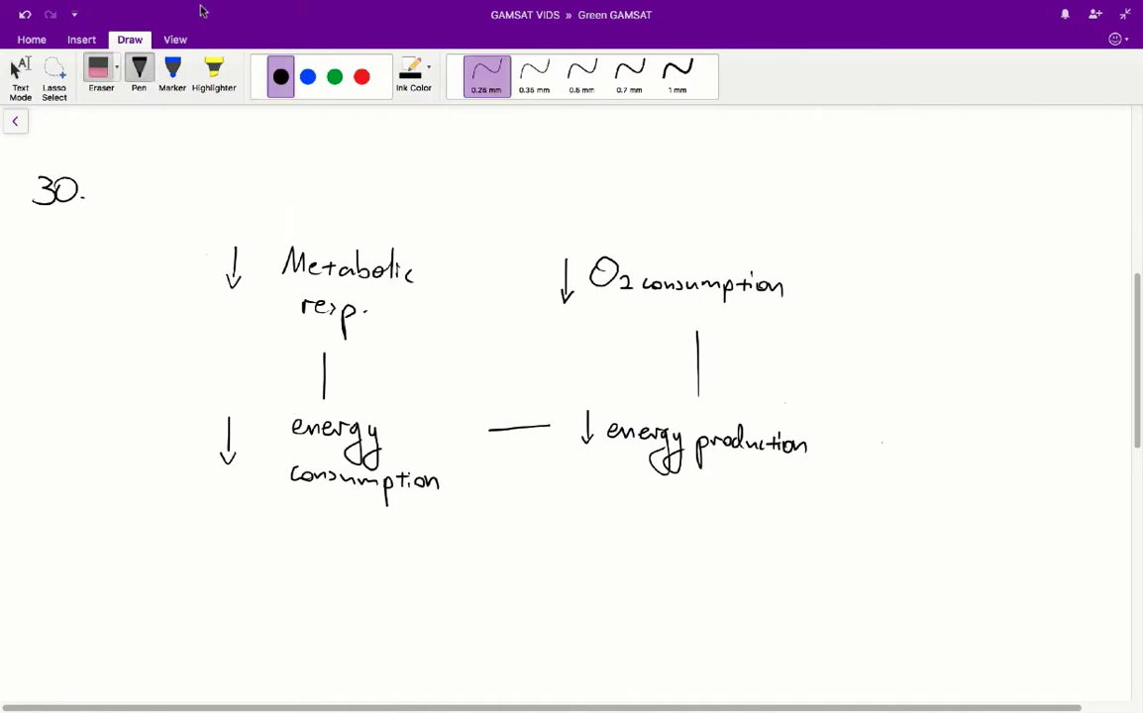
click(236, 359)
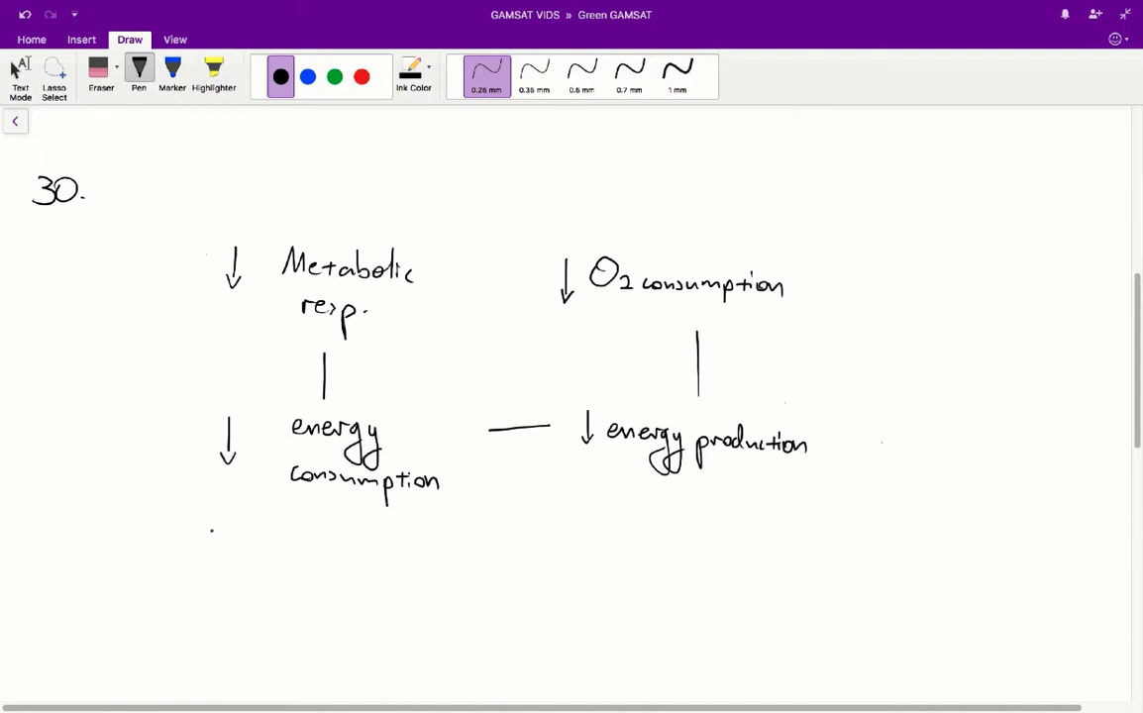
Handwrite C to the left of the question 30 arrow diagram.
scroll(571, 396, down, 1)
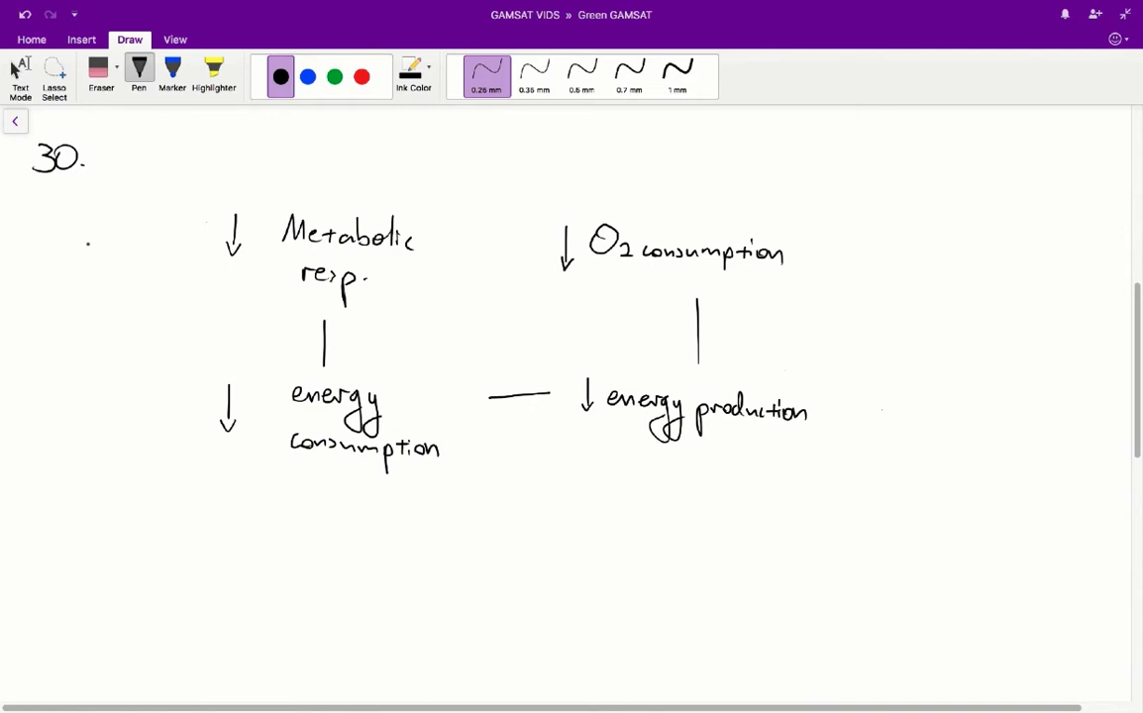
drag(96, 236, 93, 262)
Add dots after the handwritten C answer, then switch to text mode.
click(110, 262)
click(115, 263)
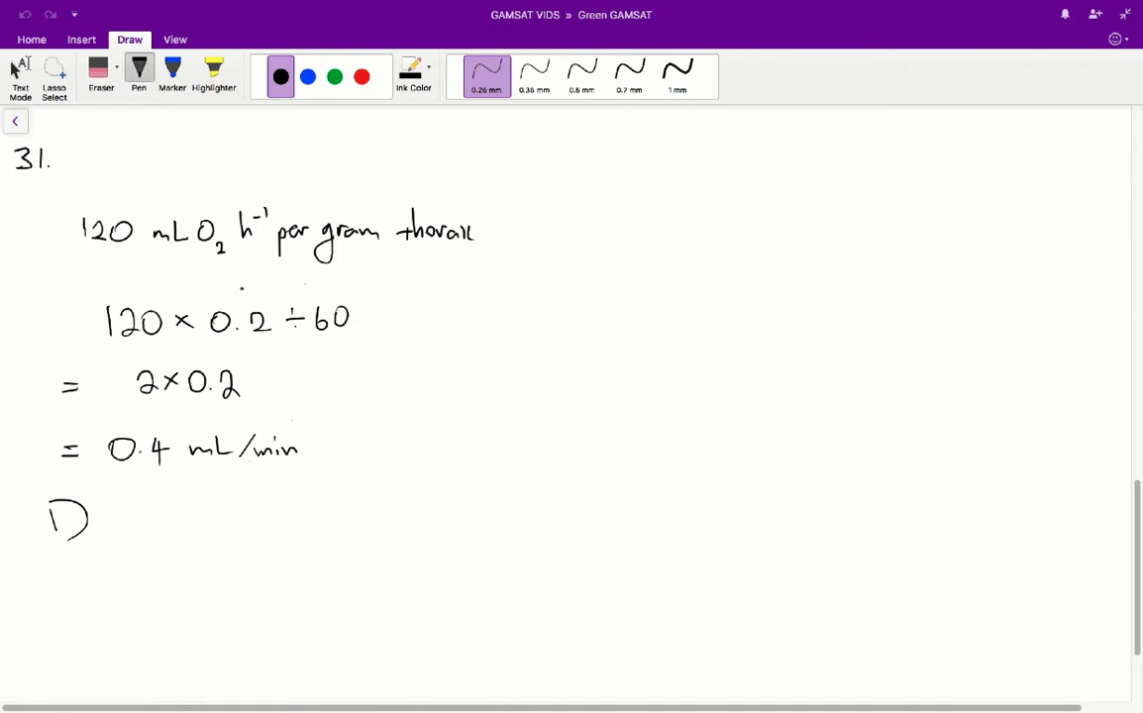
click(14, 69)
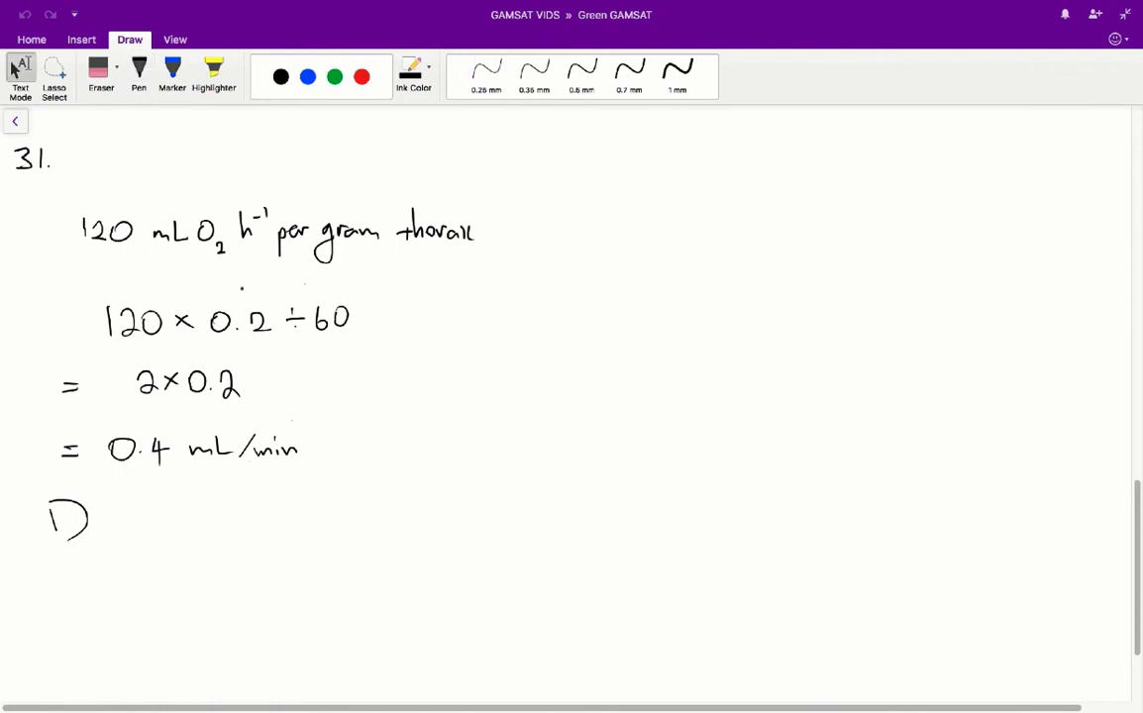